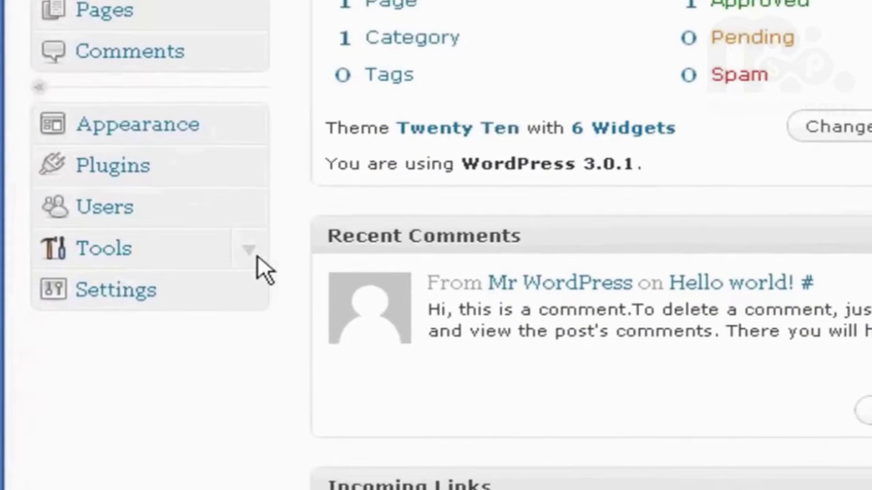
# Open Max Banner Ads and start a new banner named Banner 1 in the Within The Post zone.
pyautogui.click(258, 256)
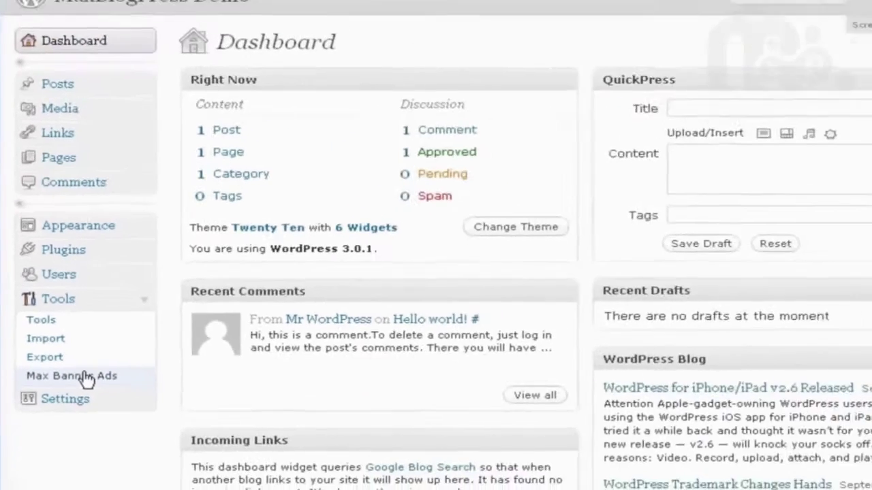
pyautogui.click(143, 381)
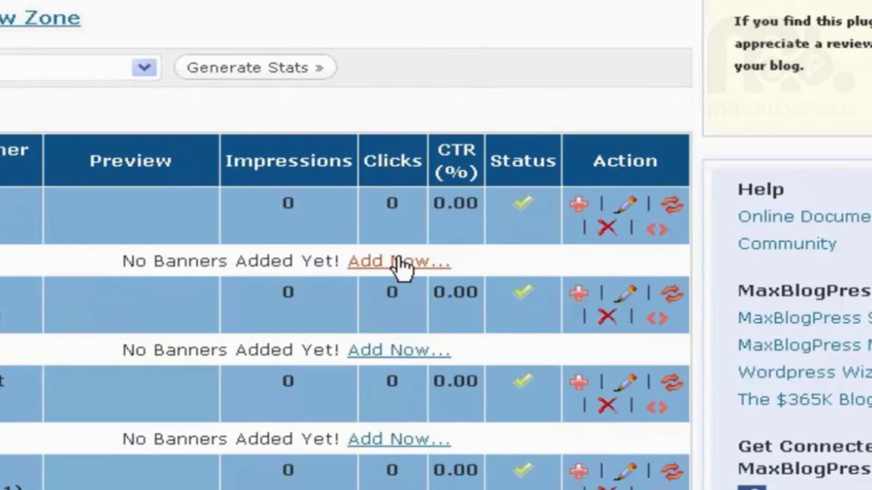
pyautogui.click(396, 263)
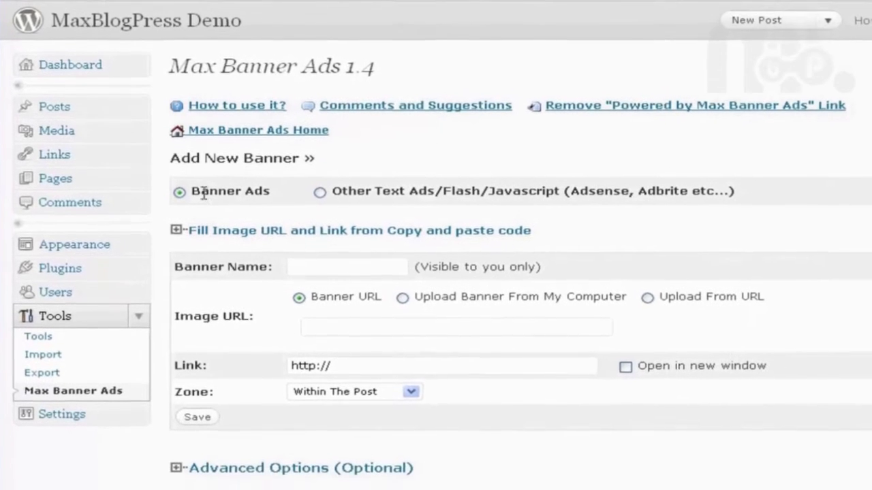
pyautogui.click(322, 265)
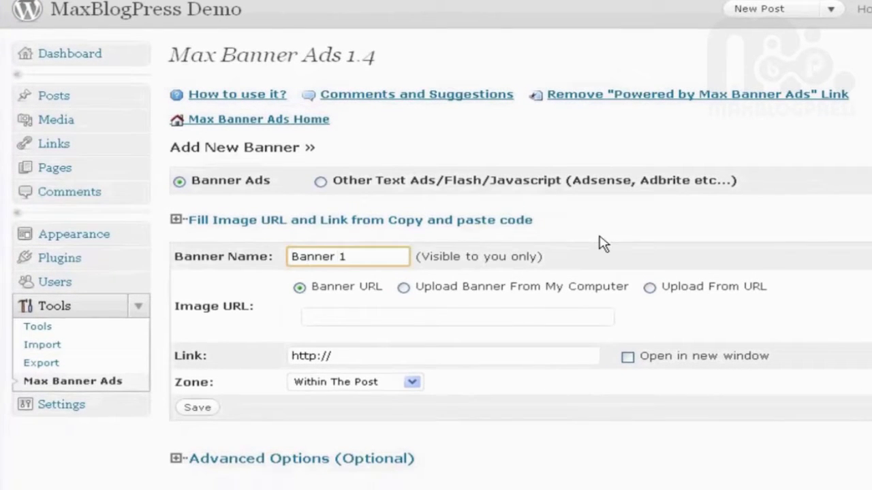
# Upload banner-ad-sample-square.jpg from the computer as the image for Banner 1 and save the banner.
pyautogui.click(340, 317)
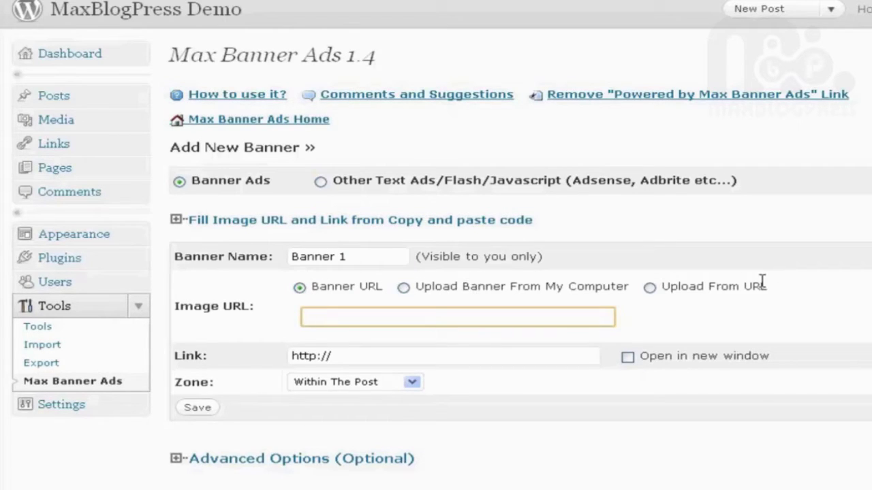
pyautogui.click(404, 287)
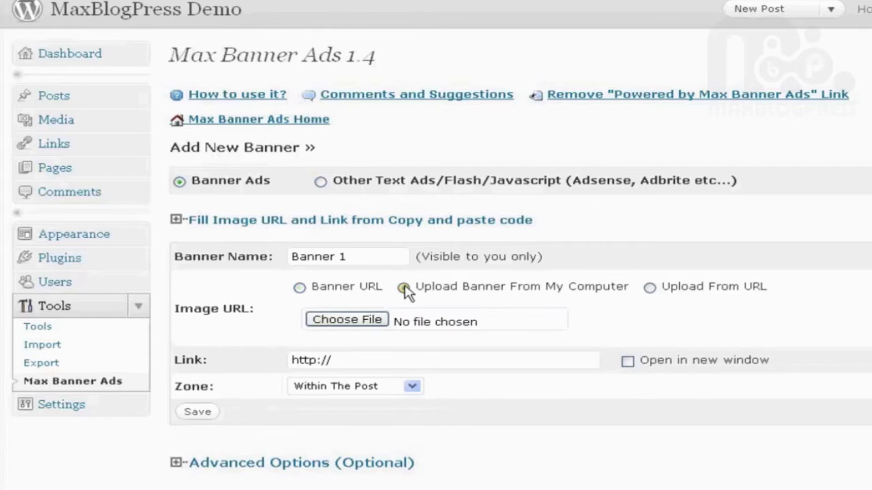
pyautogui.click(365, 325)
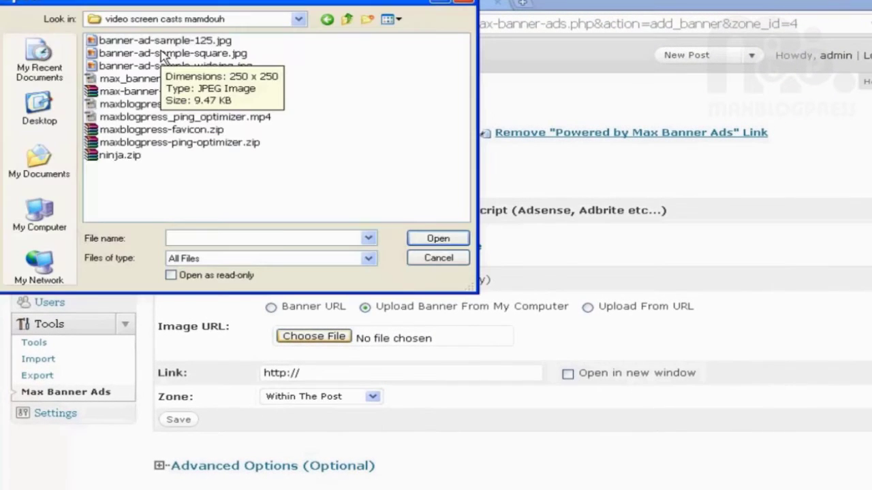
pyautogui.click(160, 52)
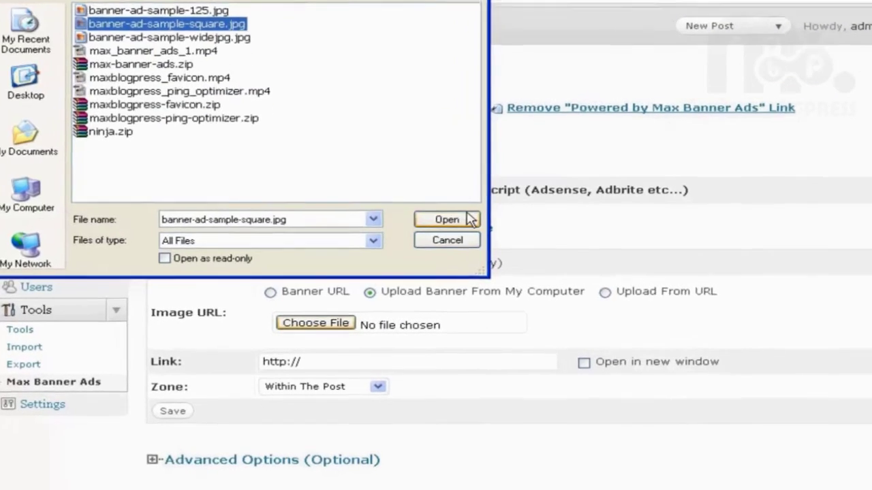
pyautogui.click(453, 238)
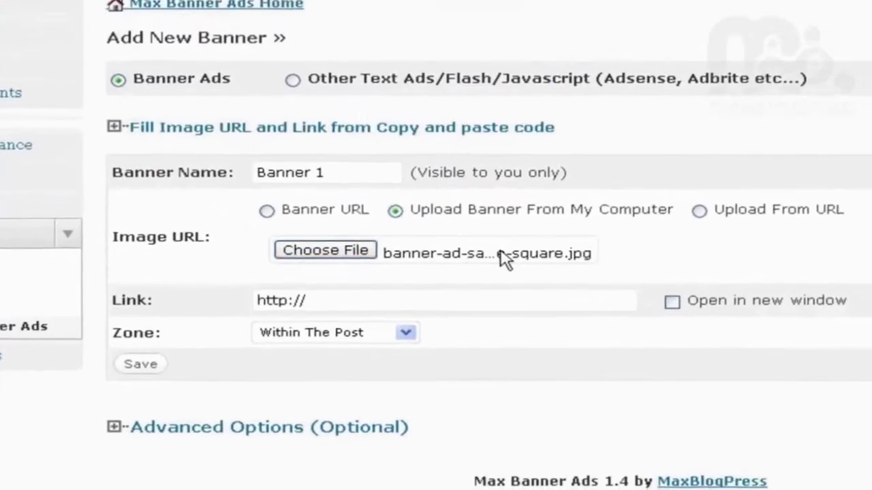
pyautogui.click(421, 296)
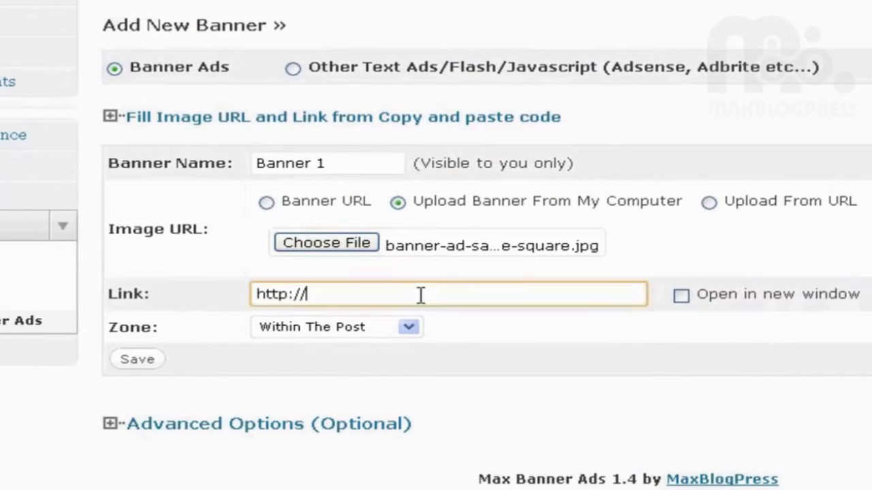
pyautogui.click(138, 360)
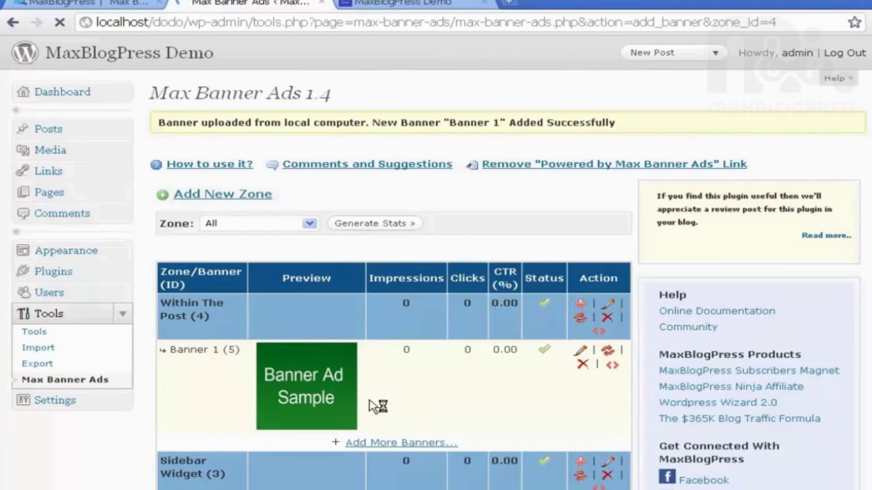
# Reload the blog's front page and examine how the new banner is placed within the post.
pyautogui.moveTo(298, 386)
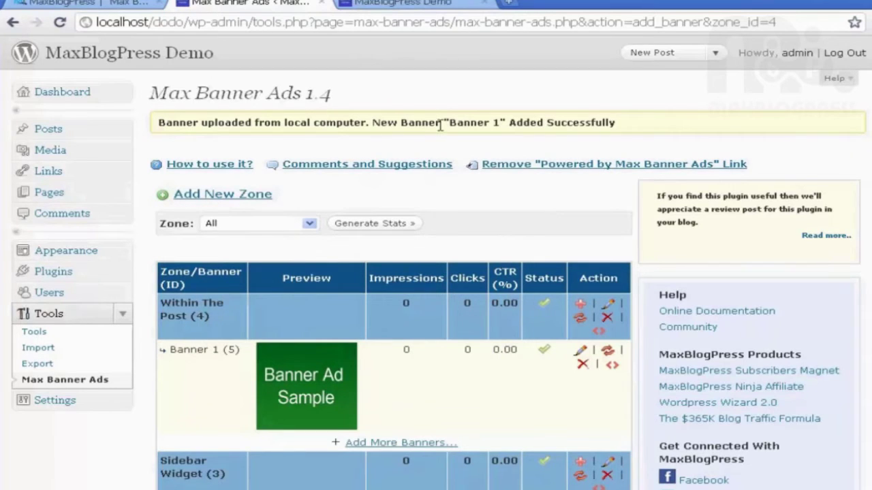
pyautogui.click(429, 9)
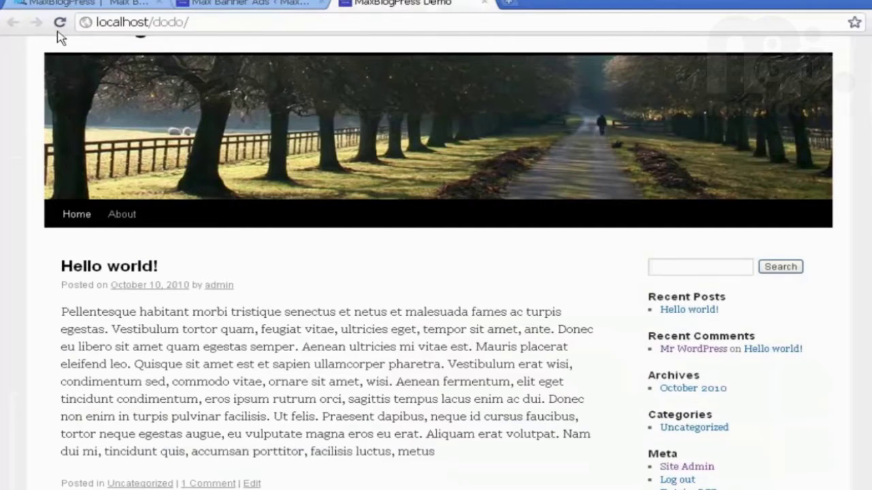
pyautogui.click(60, 22)
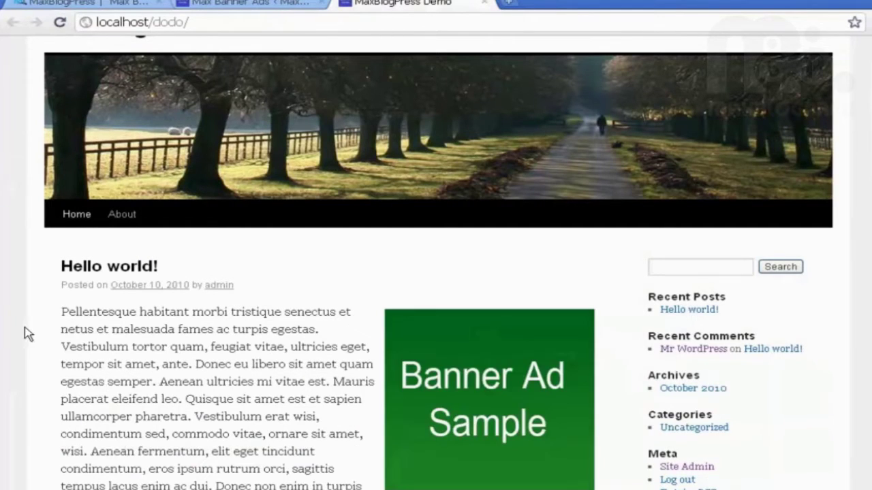
pyautogui.scroll(-3, 24, 334)
pyautogui.scroll(4, 25, 333)
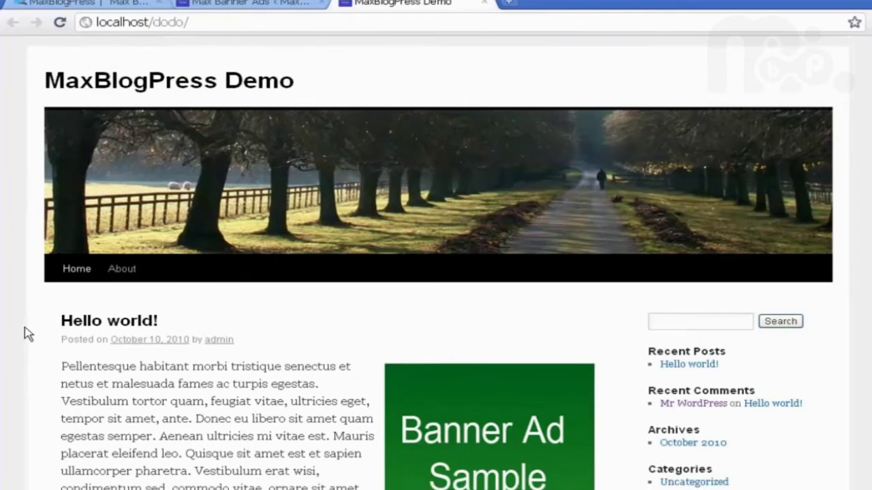
# Return to the Max Banner Ads zones and start a banner named Sidebar 1 in the Sidebar Widget zone.
pyautogui.click(238, 3)
pyautogui.scroll(-4, 278, 341)
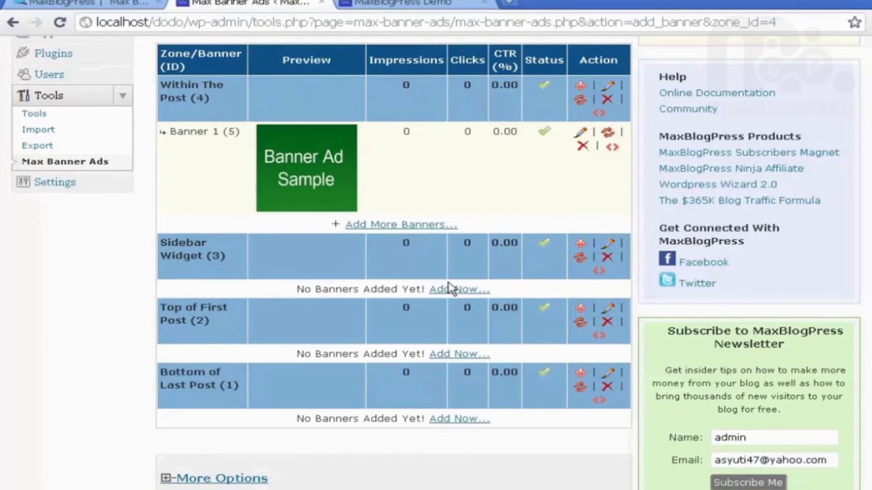
pyautogui.click(451, 290)
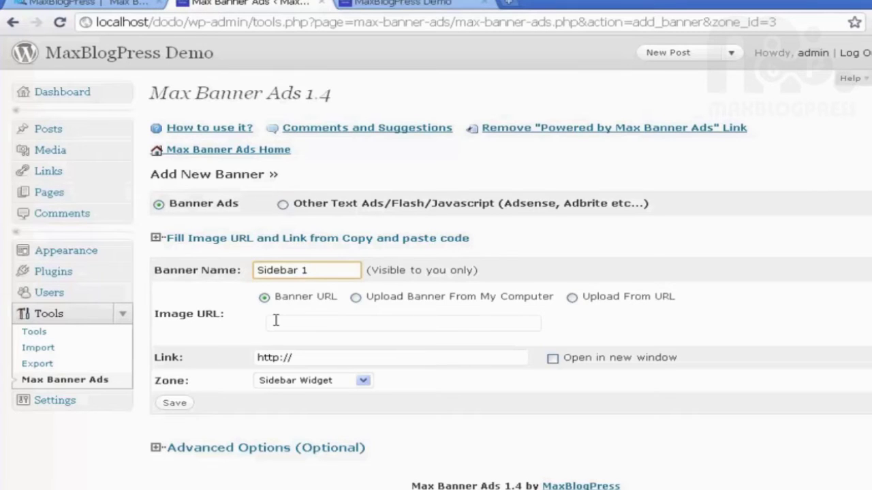
# Upload banner-ad-sample-125.jpg from the computer as the image for Sidebar 1 and save the banner.
pyautogui.click(356, 298)
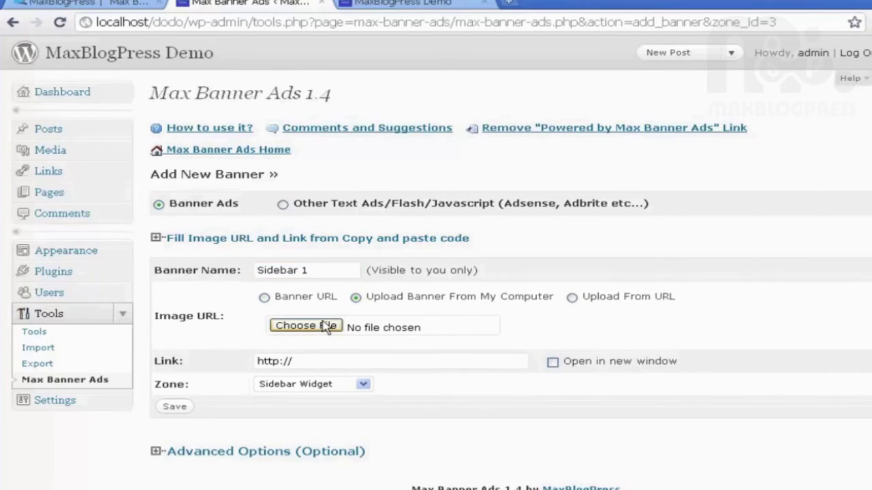
pyautogui.click(320, 326)
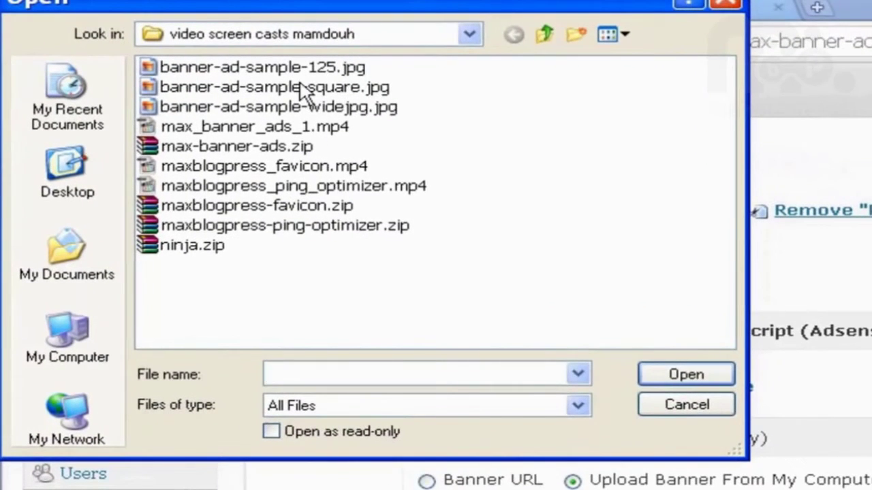
pyautogui.click(292, 67)
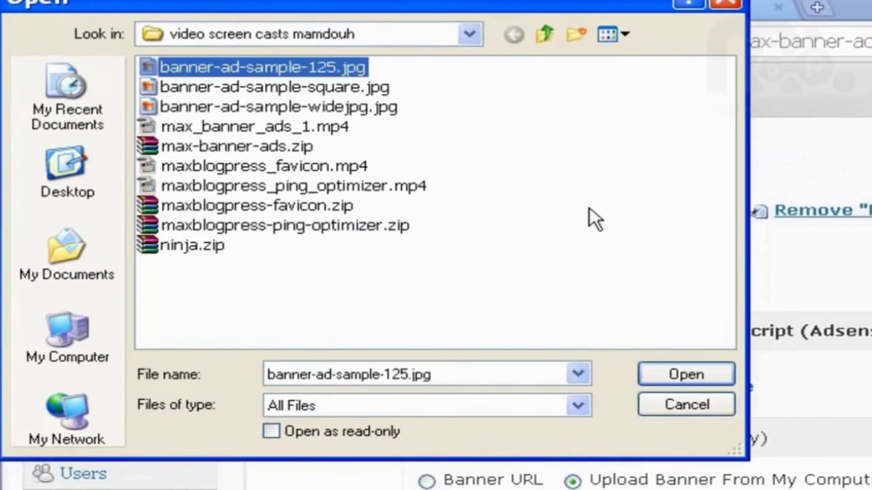
pyautogui.click(681, 374)
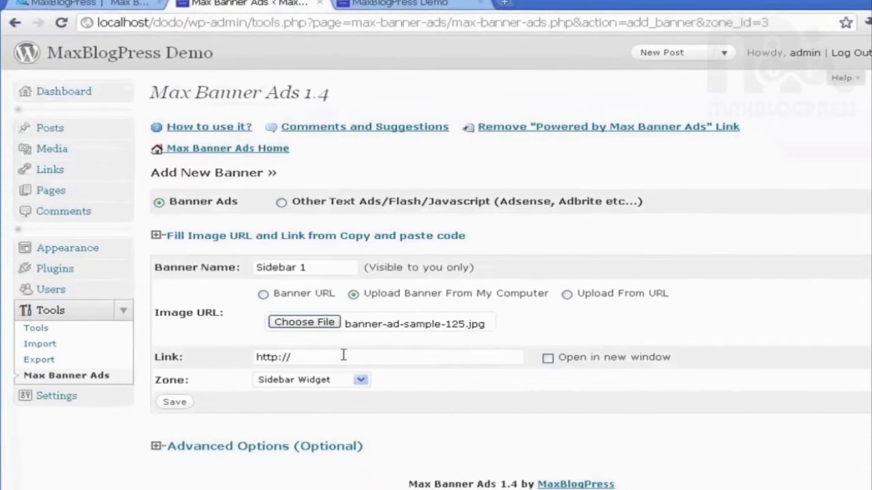
pyautogui.click(343, 354)
pyautogui.press('Return')
# Reload the blog's front page to check its sidebar for the new banner, and return to the admin area.
pyautogui.click(403, 5)
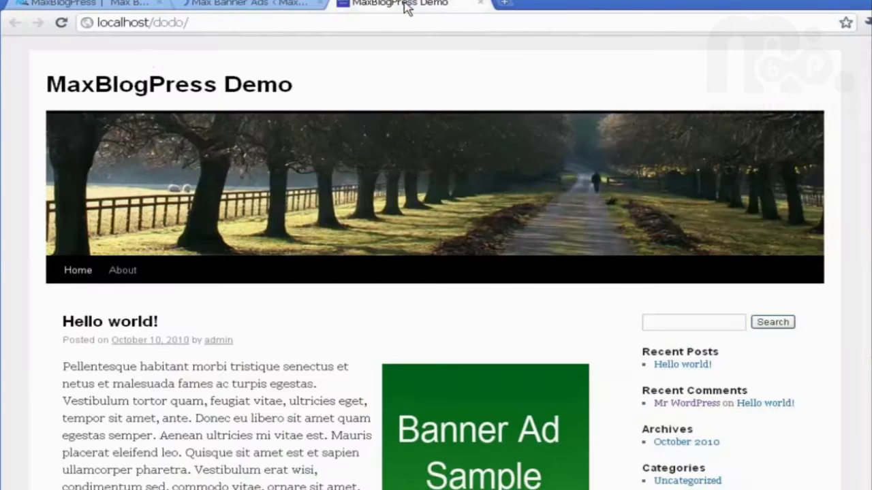
pyautogui.click(61, 22)
pyautogui.click(197, 6)
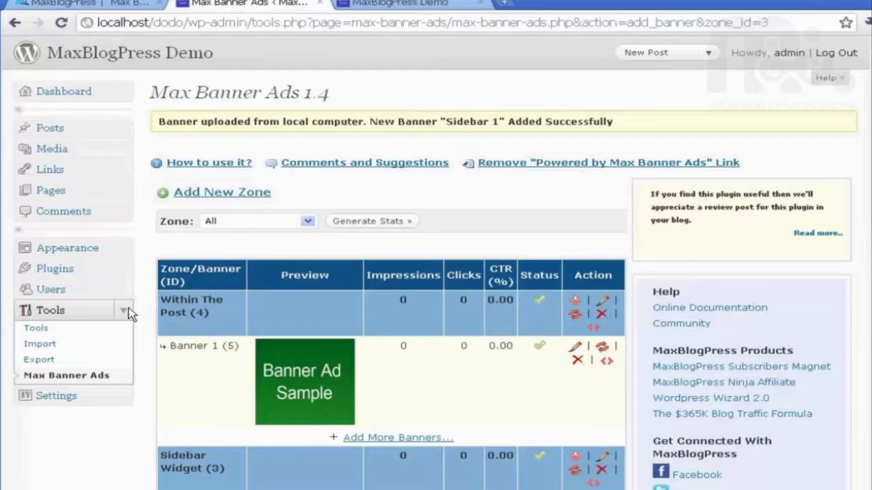
# Add the MBAN Sidebar Widget above Search in the Primary Widget Area and save it with the Sidebar Widget zone and fixed center alignment.
pyautogui.click(124, 249)
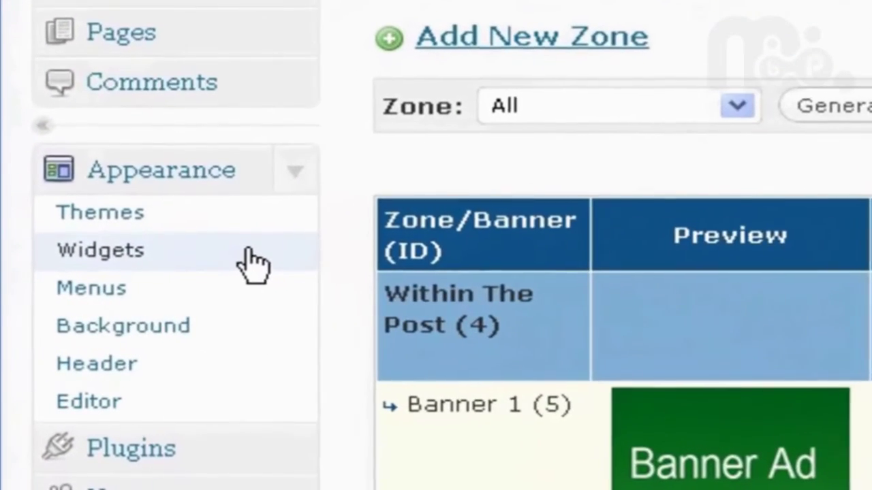
pyautogui.click(139, 262)
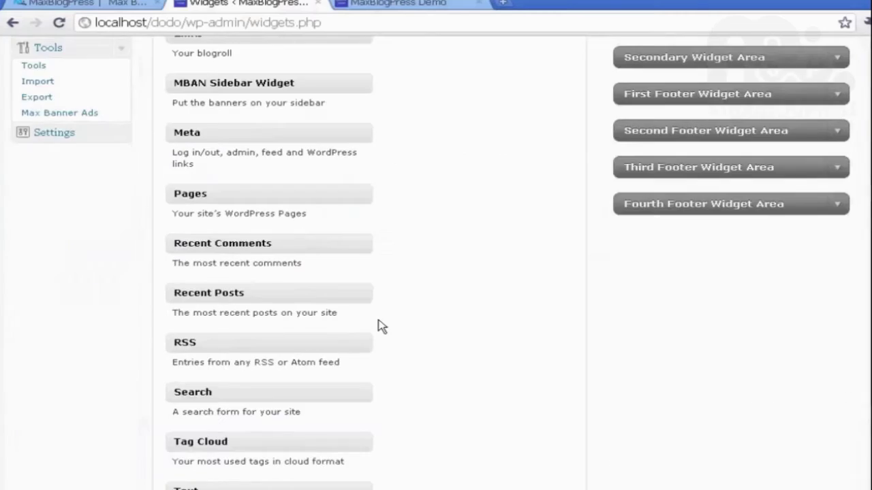
pyautogui.scroll(-2, 381, 327)
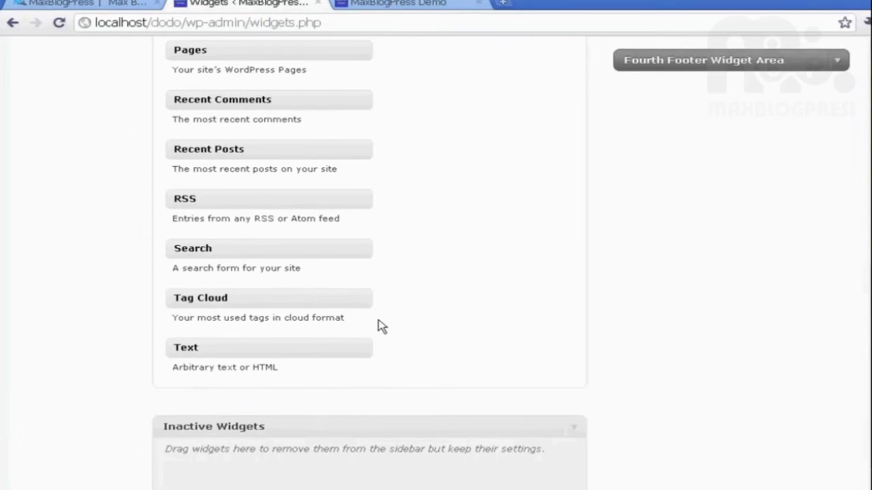
pyautogui.scroll(4, 382, 327)
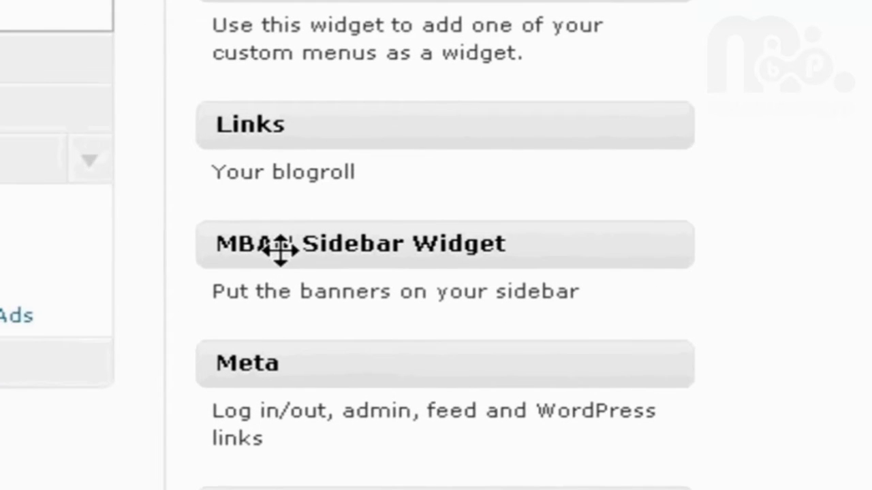
pyautogui.moveTo(279, 250); pyautogui.dragTo(871, 0)
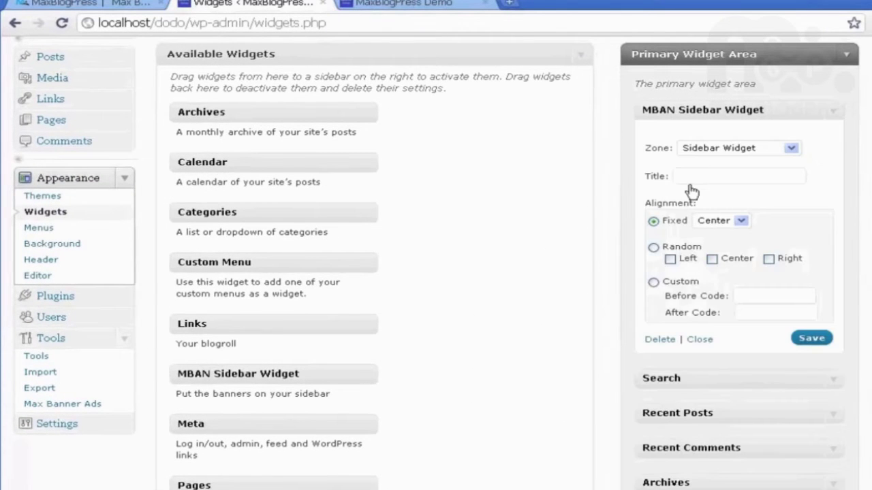
pyautogui.click(690, 176)
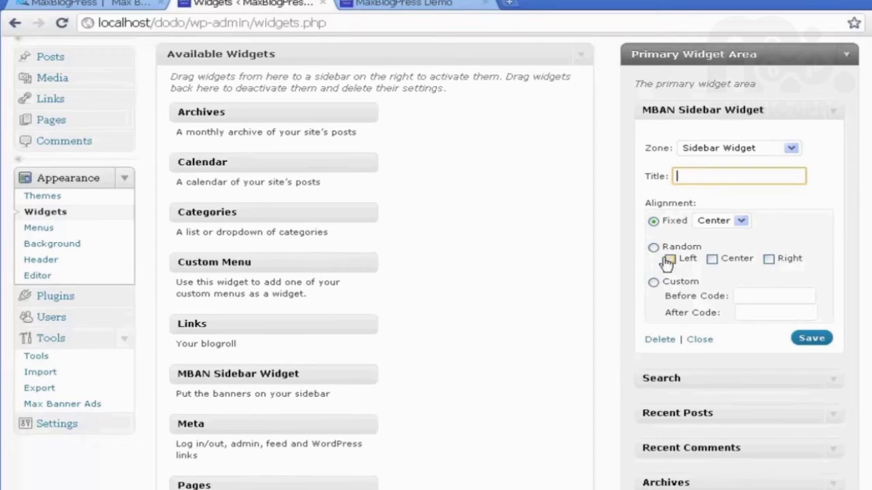
pyautogui.click(811, 340)
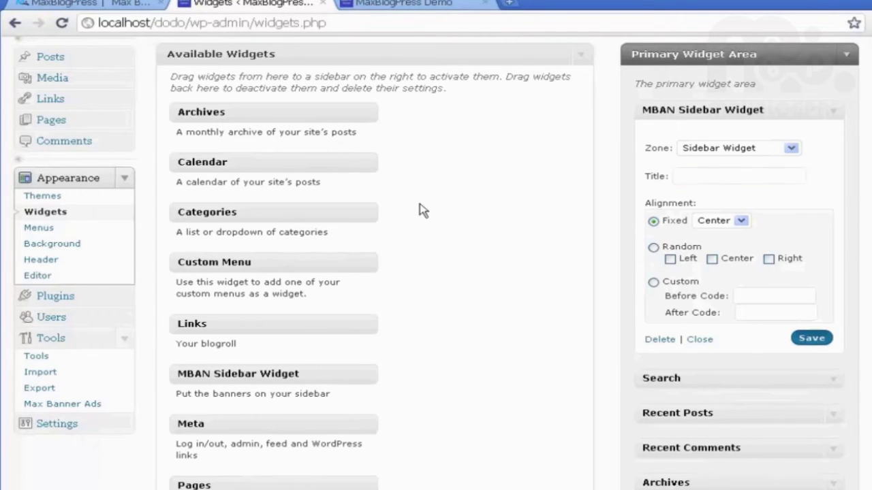
# Reload the blog's front page to check the sidebar with the banner widget added.
pyautogui.click(438, 8)
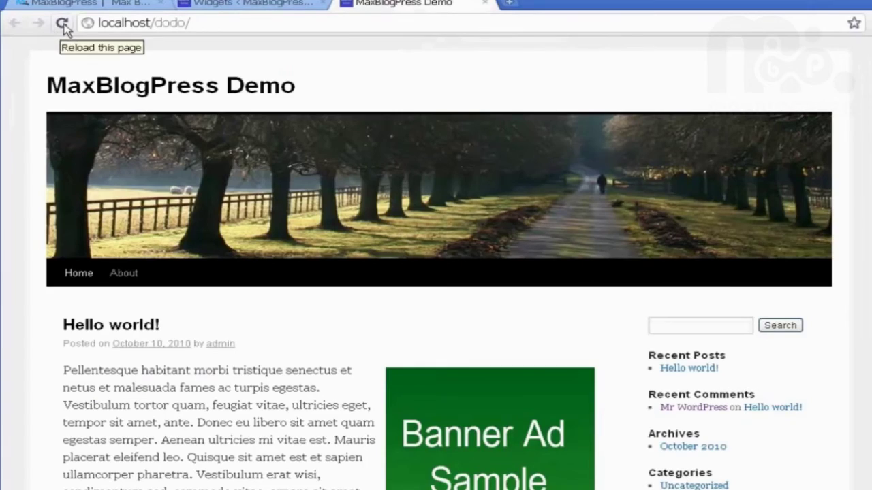
pyautogui.click(61, 24)
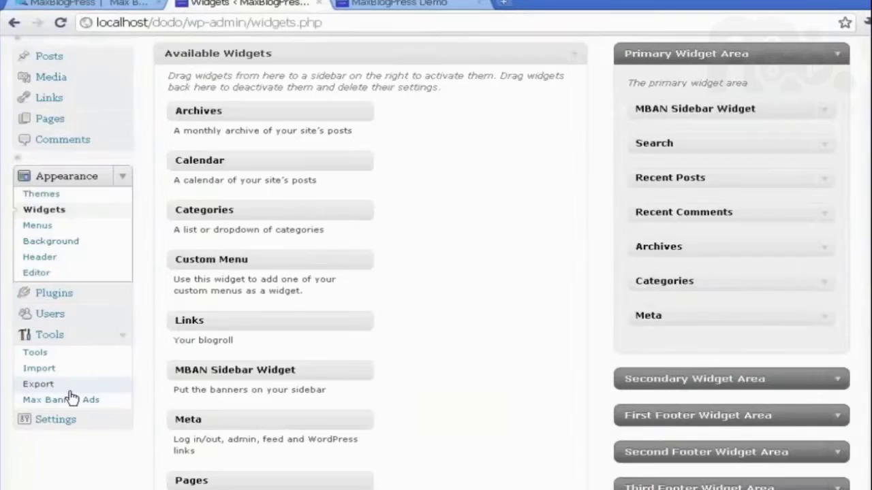
# Reopen Max Banner Ads and review the zones and their banners in the overview table.
pyautogui.click(68, 395)
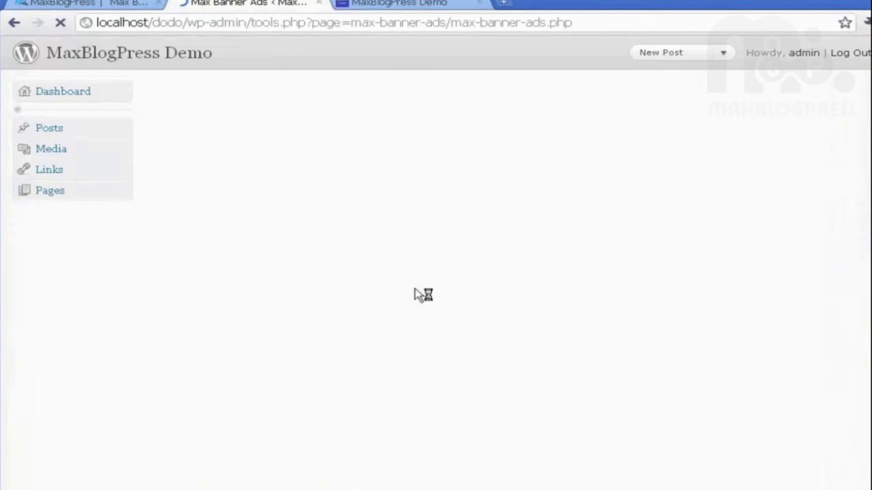
pyautogui.scroll(-2, 552, 238)
pyautogui.scroll(1, 152, 249)
pyautogui.scroll(-1, 531, 319)
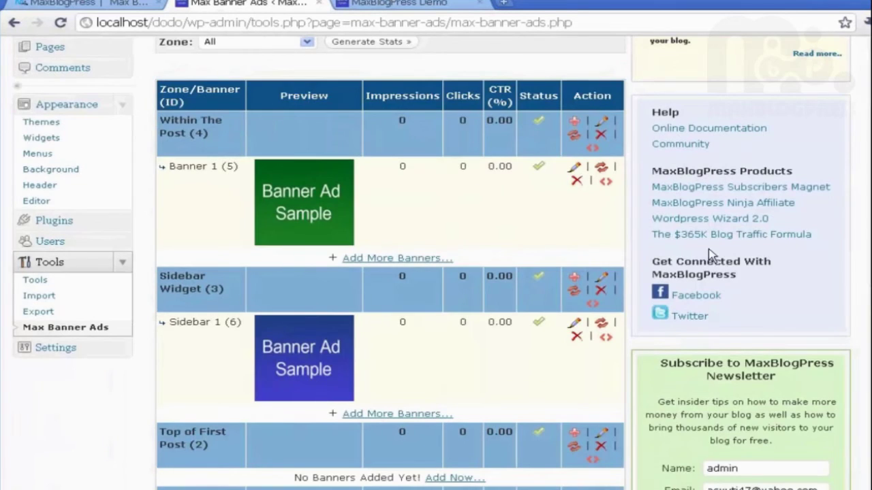
pyautogui.scroll(2, 475, 191)
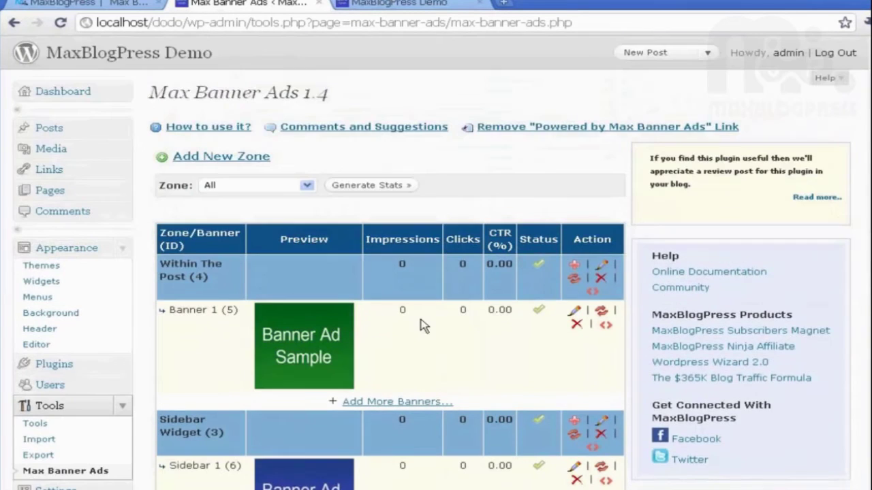
# Start a new zone and name it Test zone1.
pyautogui.click(232, 161)
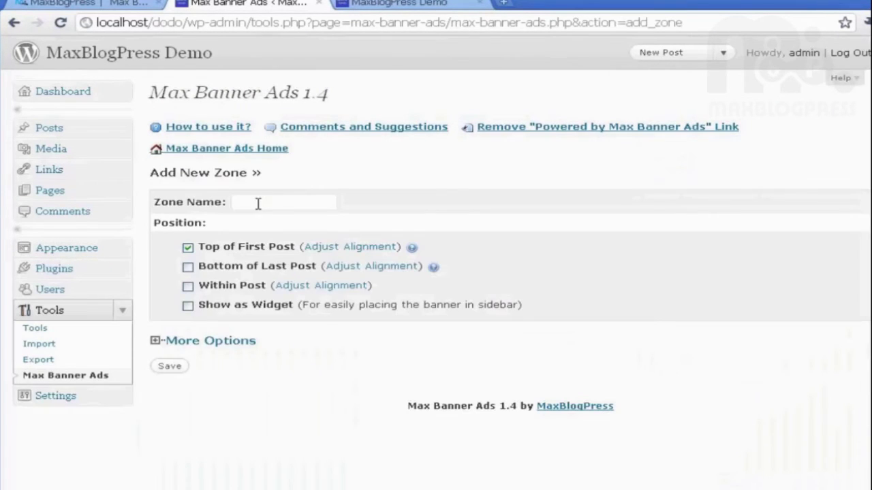
pyautogui.click(258, 203)
pyautogui.write('Tes')
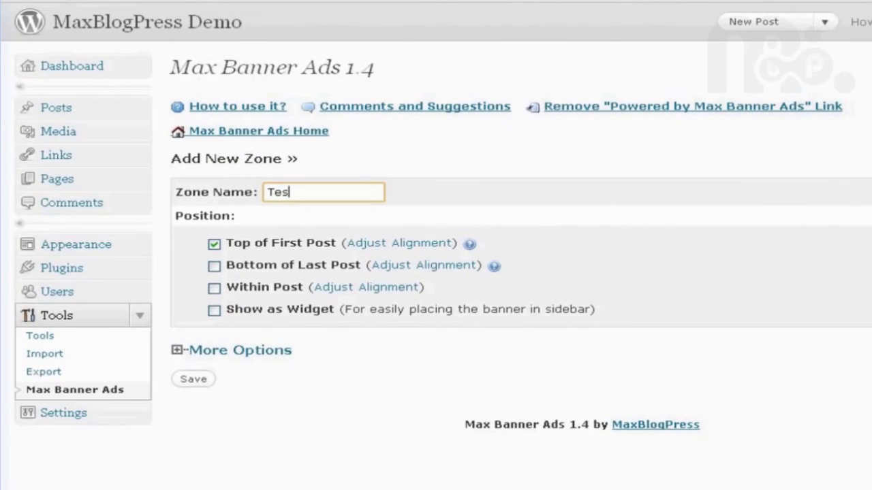
pyautogui.write('t zone1')
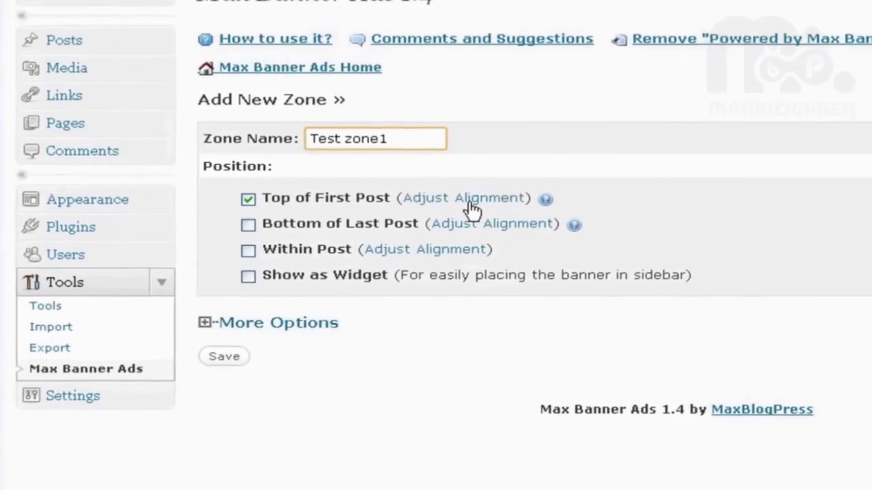
# Review the alignment options for the Top of First Post position, keeping the fixed alignment at Center.
pyautogui.click(470, 198)
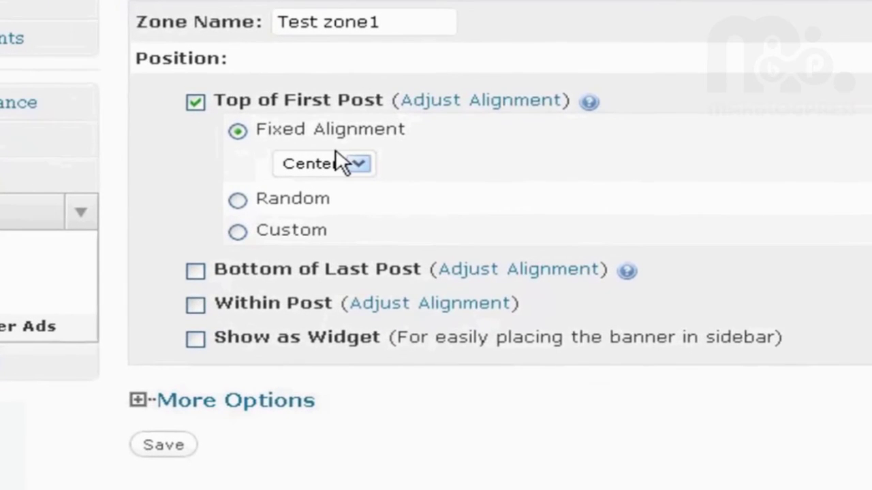
pyautogui.click(336, 164)
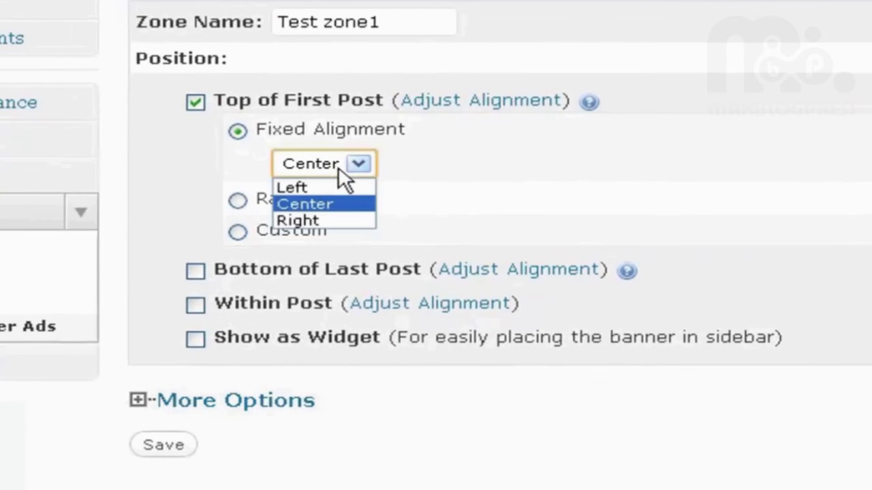
pyautogui.click(463, 175)
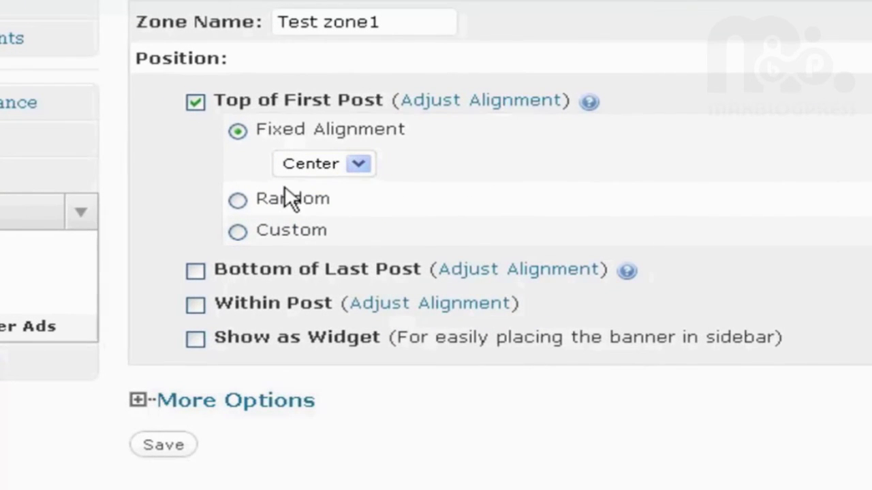
# Review the new zone's additional display options, save the zone, and check it in the zone overview table.
pyautogui.click(139, 401)
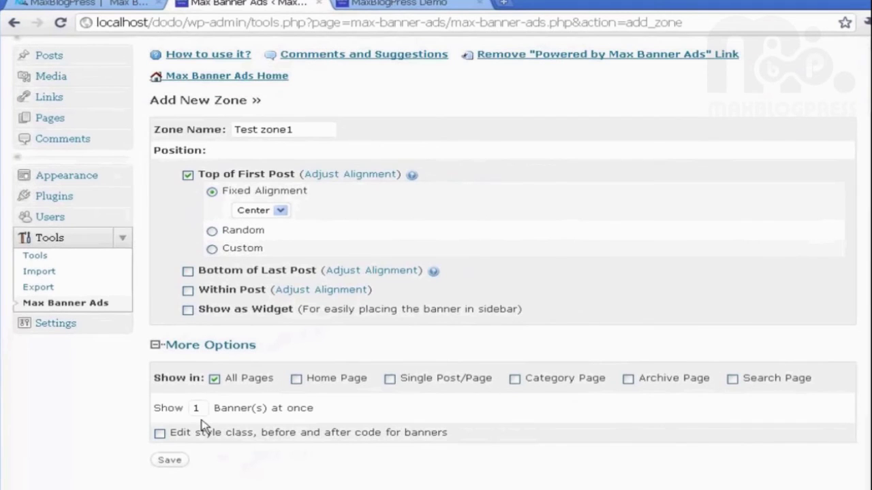
pyautogui.click(170, 461)
pyautogui.scroll(-3, 311, 211)
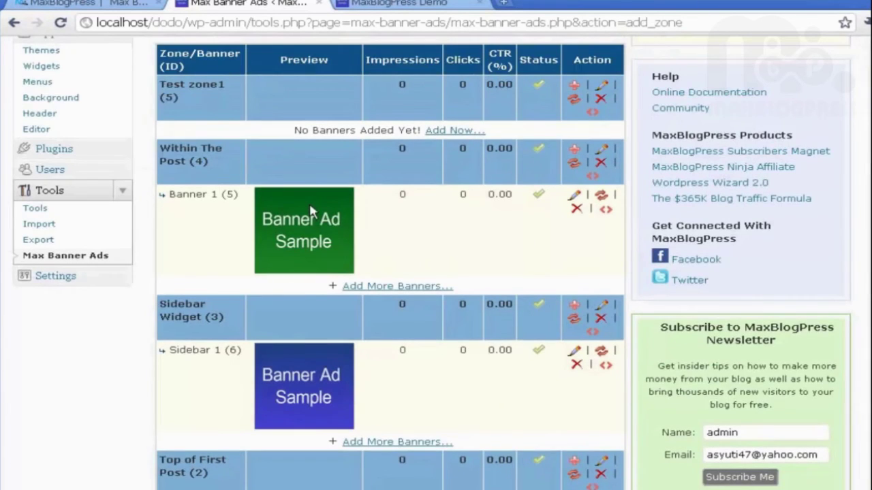